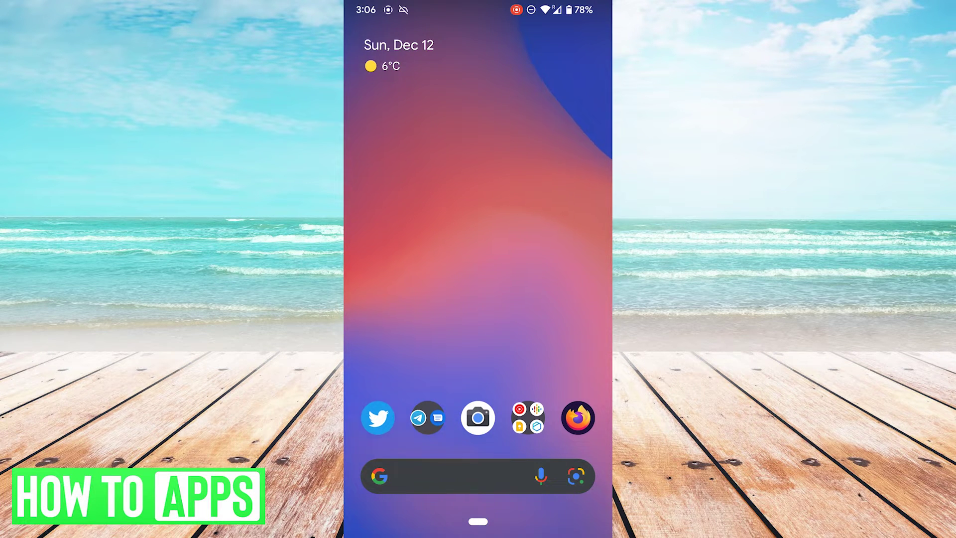
# Step: Launch Telegram from the IM folder in the home-screen dock
pyautogui.click(428, 418)
pyautogui.click(402, 306)
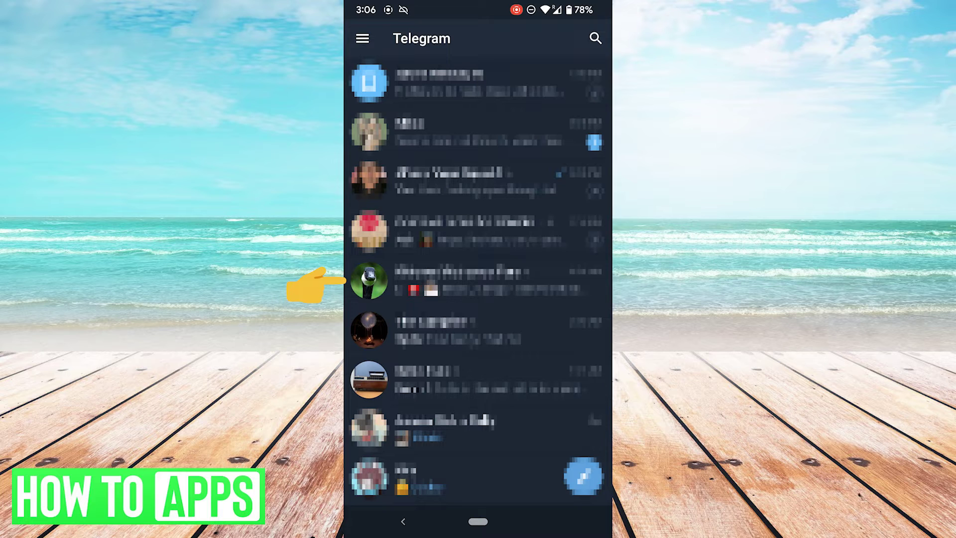
# Step: Select only the fifth group chat and bring up its overflow actions
pyautogui.click(486, 287)
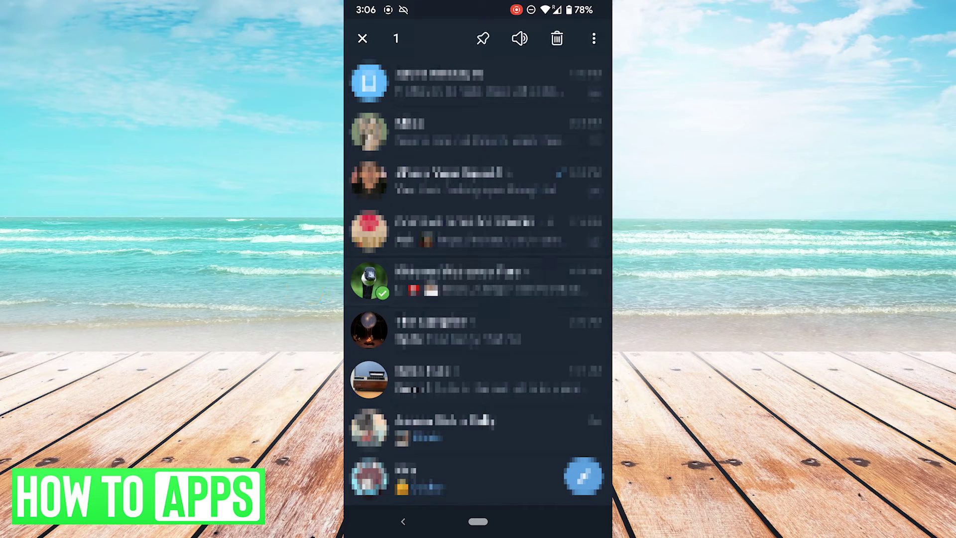
pyautogui.click(368, 329)
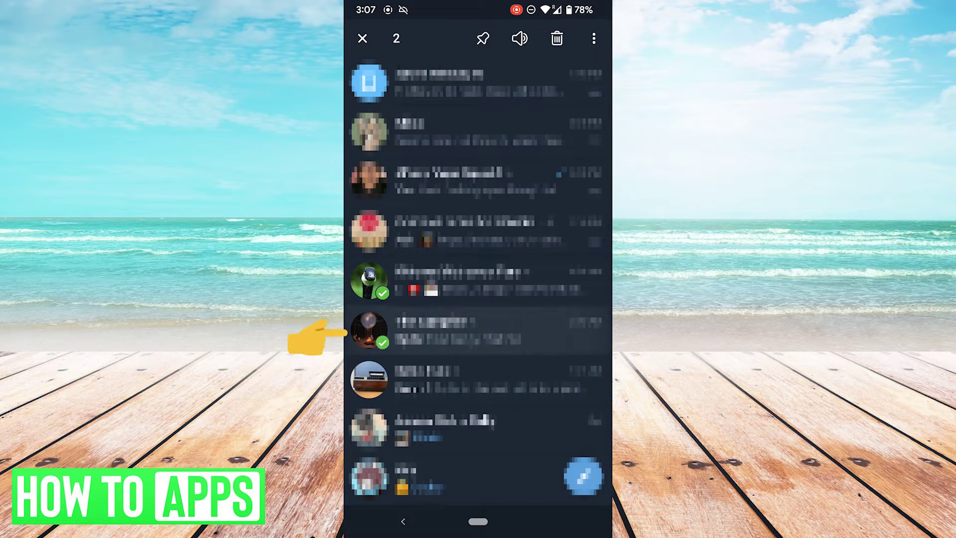
pyautogui.click(369, 379)
pyautogui.click(369, 329)
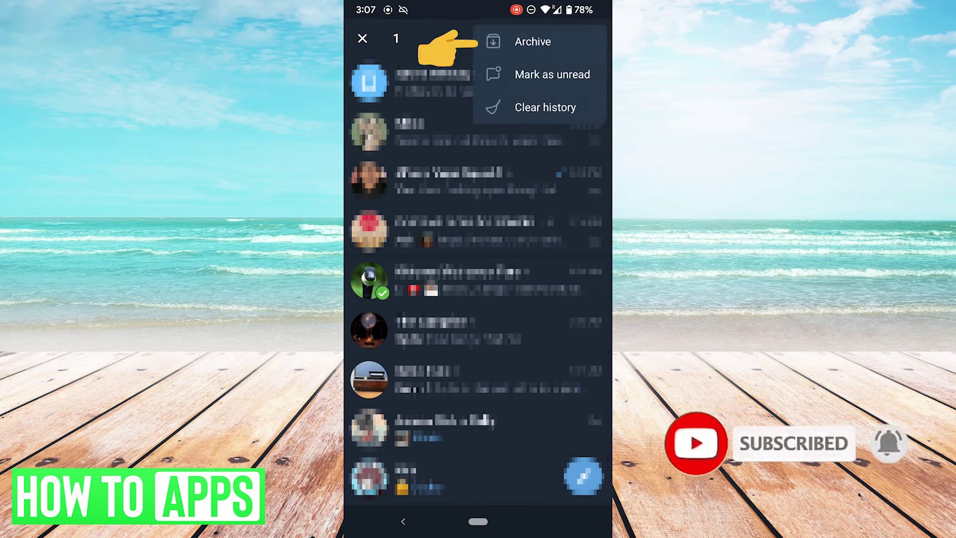
pyautogui.click(572, 42)
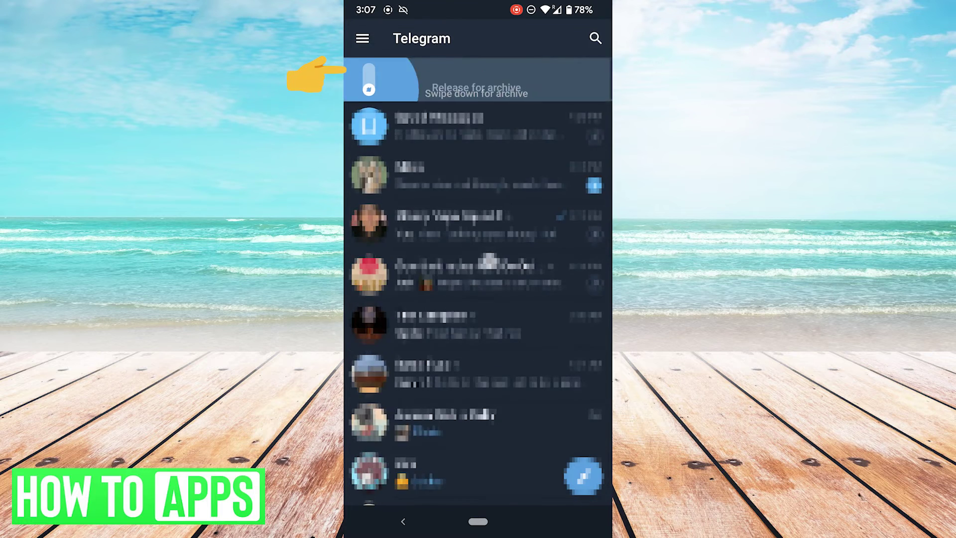
# Step: Pull down the chat list to reveal Archived Chats and open it
pyautogui.moveTo(516, 106); pyautogui.dragTo(489, 352)
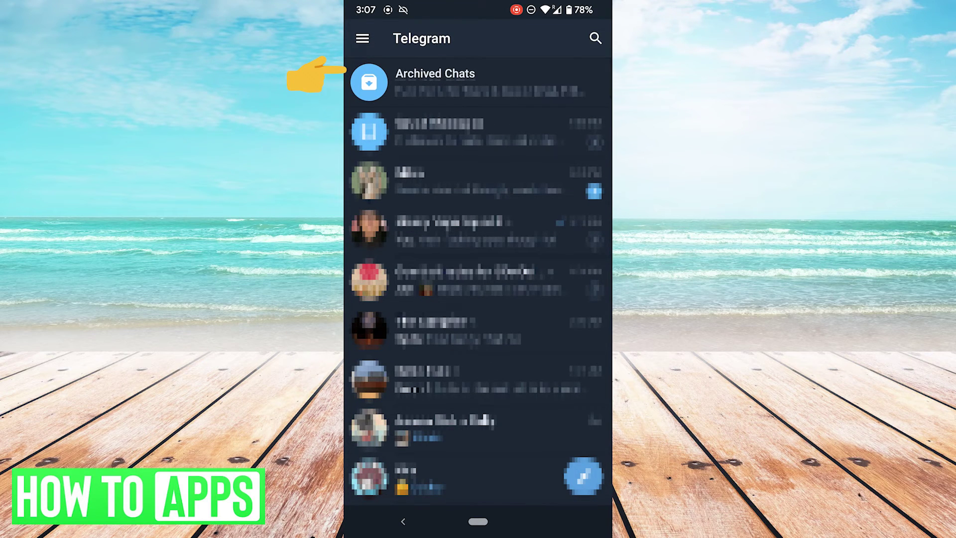
pyautogui.click(435, 78)
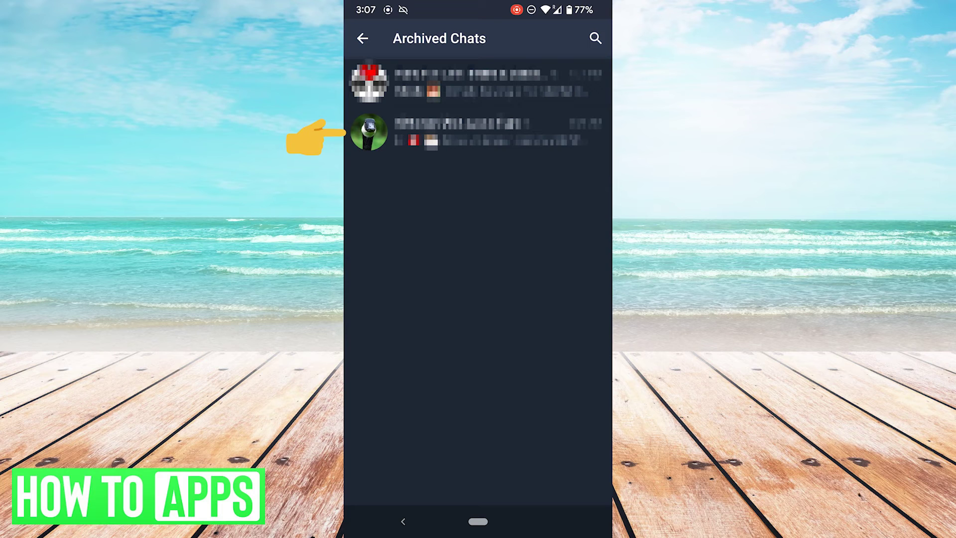
# Step: Select the archived group chat and unarchive it from the overflow menu
pyautogui.click(478, 132)
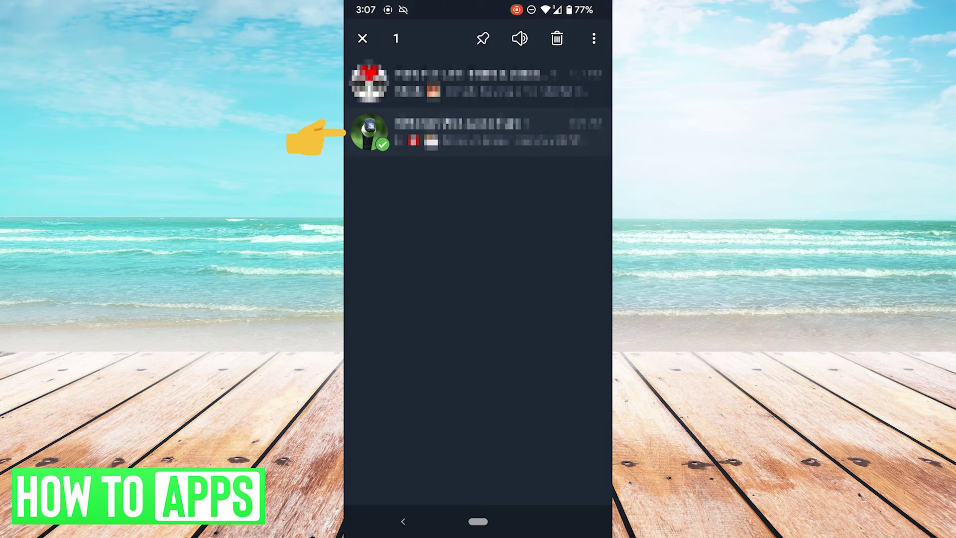
pyautogui.click(593, 38)
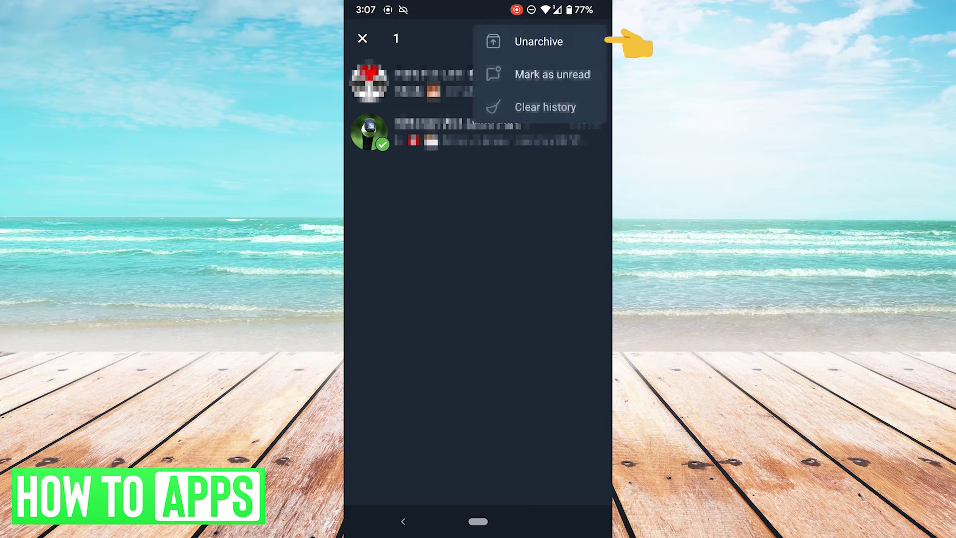
pyautogui.click(538, 41)
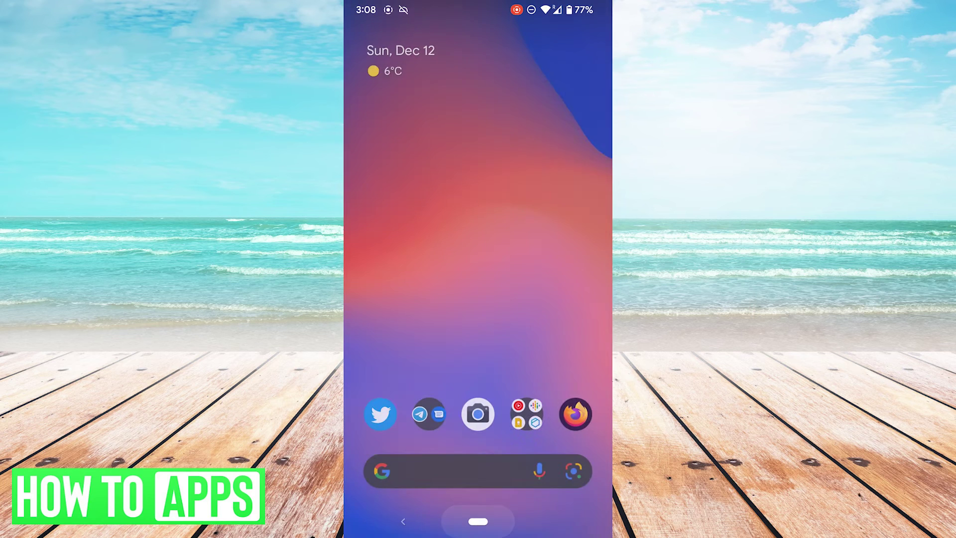